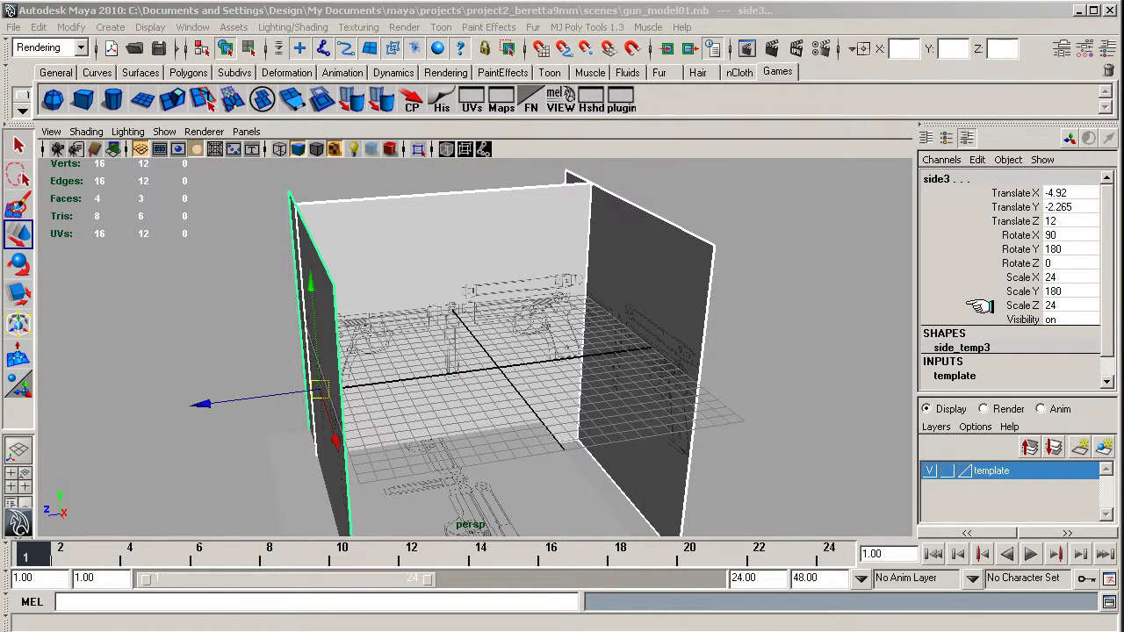
# Step: Select the right reference plane side1 and set its Translate Y to -2.265
pyautogui.click(764, 260)
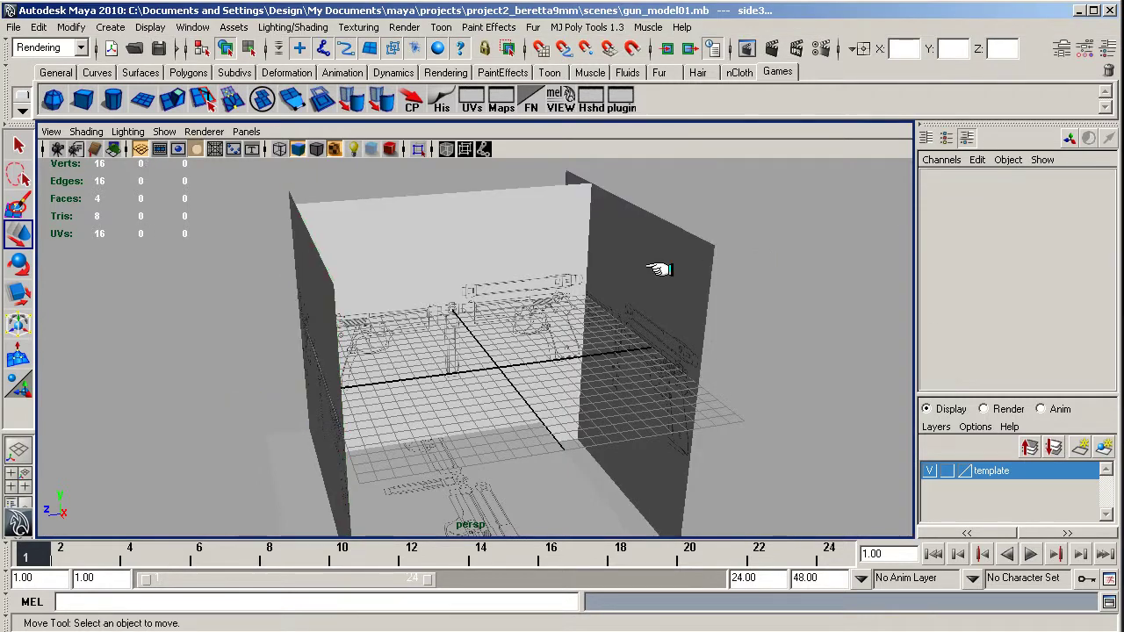
pyautogui.click(659, 269)
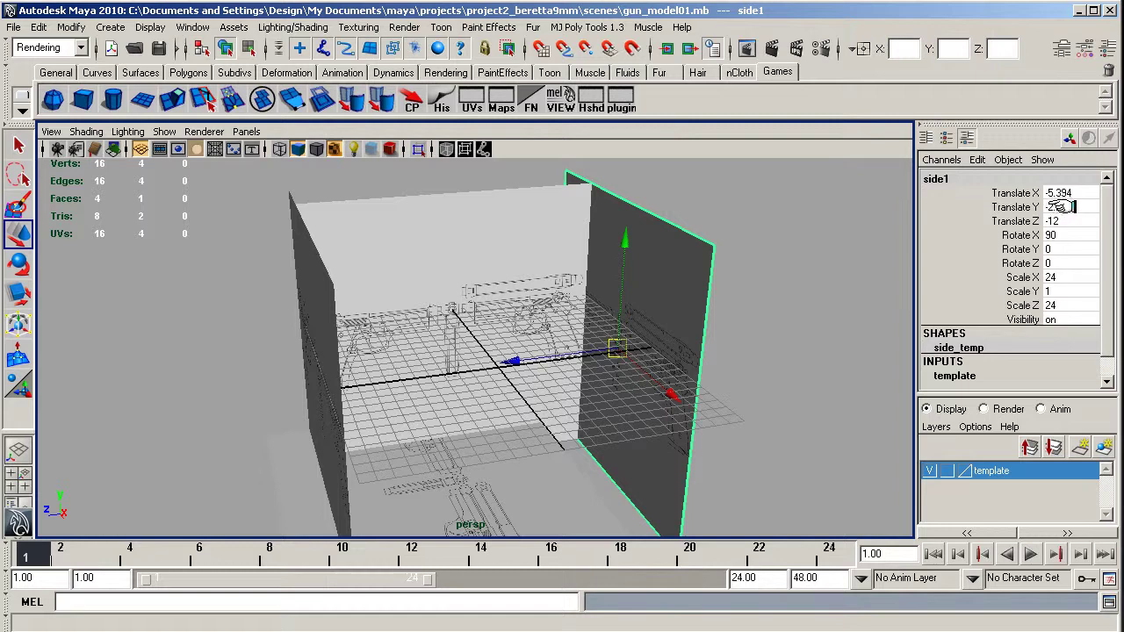
pyautogui.write('-2.265')
pyautogui.press('Return')
# Step: Give side1 a Rotate X of 90 and Scale X and Z of 24
pyautogui.press('Return')
pyautogui.click(1042, 277)
pyautogui.press('BackSpace')
pyautogui.write('24')
pyautogui.press('Return')
pyautogui.click(1047, 305)
pyautogui.write('24')
pyautogui.press('Return')
pyautogui.click(449, 246)
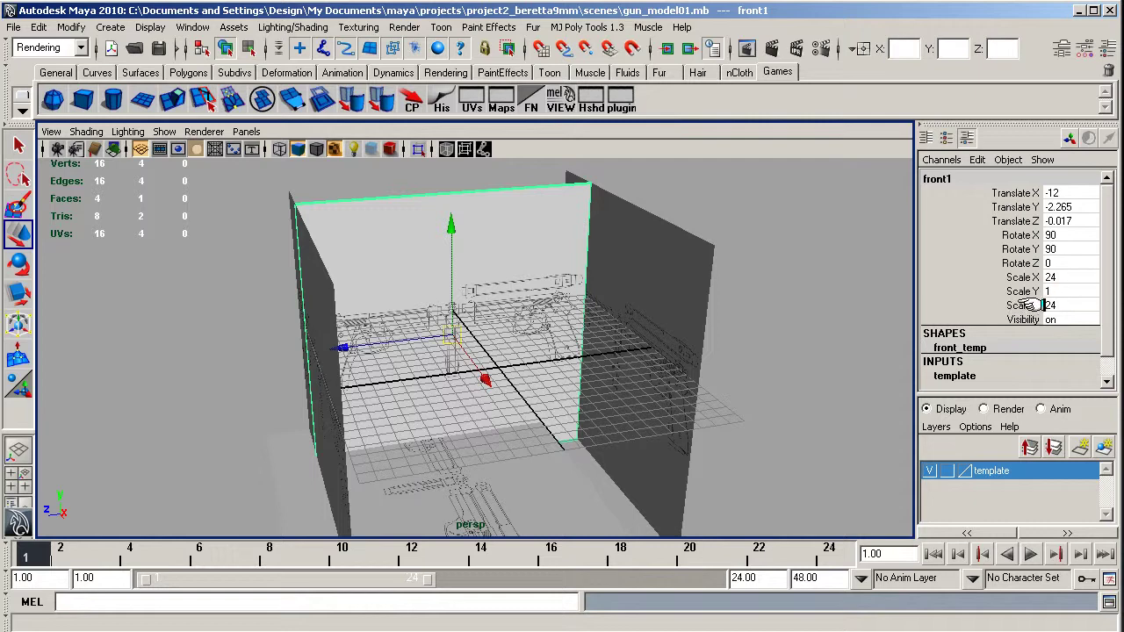
pyautogui.click(318, 297)
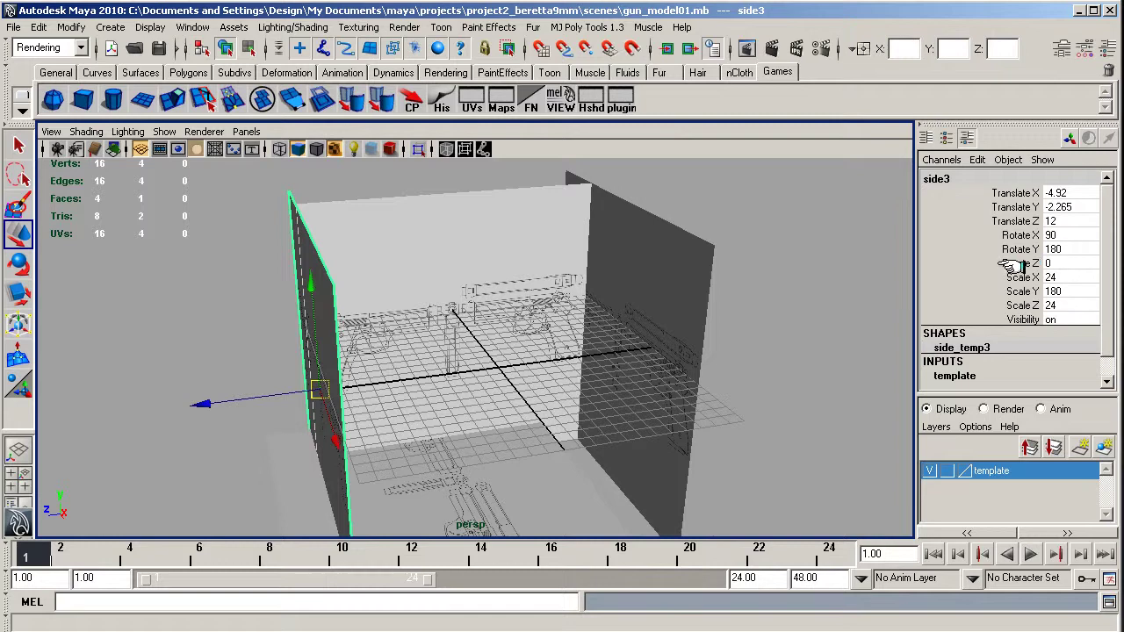
# Step: Set the left plane side3's Rotate Z to 0 in the Channel Box
pyautogui.click(1045, 262)
pyautogui.write('0')
pyautogui.press('Return')
pyautogui.click(549, 485)
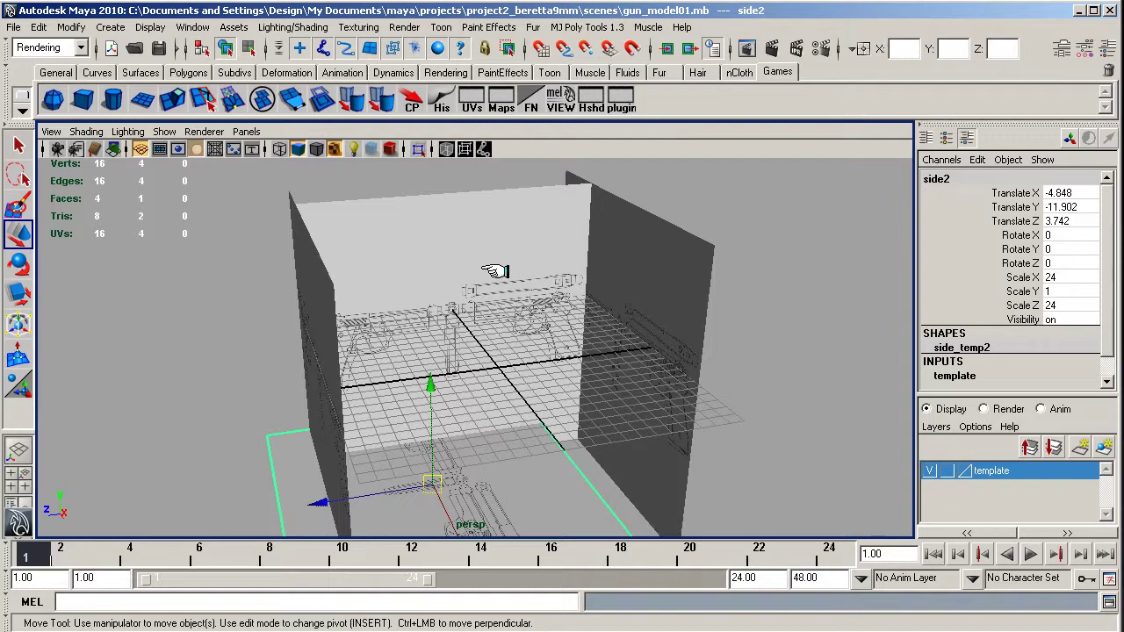
pyautogui.keyDown('alt'); pyautogui.moveTo(808, 301); pyautogui.dragTo(735, 281, button='right'); pyautogui.keyUp('alt')
pyautogui.keyDown('alt'); pyautogui.moveTo(761, 322); pyautogui.dragTo(685, 314); pyautogui.keyUp('alt')
pyautogui.keyDown('alt'); pyautogui.moveTo(603, 364); pyautogui.dragTo(849, 354, button='right'); pyautogui.keyUp('alt')
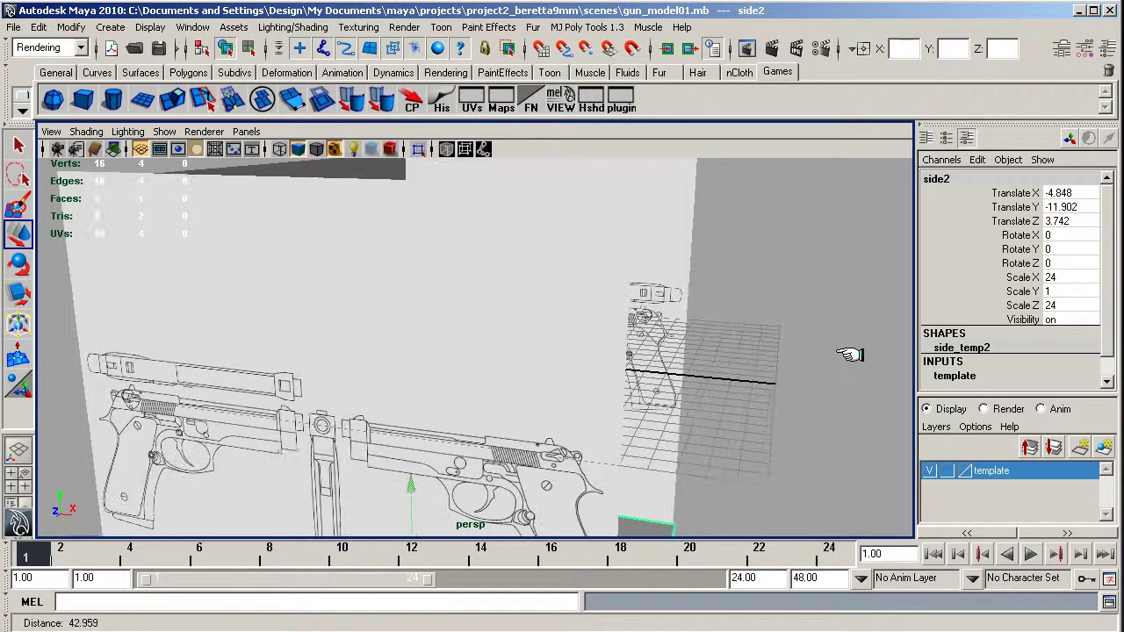
pyautogui.keyDown('alt'); pyautogui.moveTo(487, 363); pyautogui.dragTo(510, 371); pyautogui.keyUp('alt')
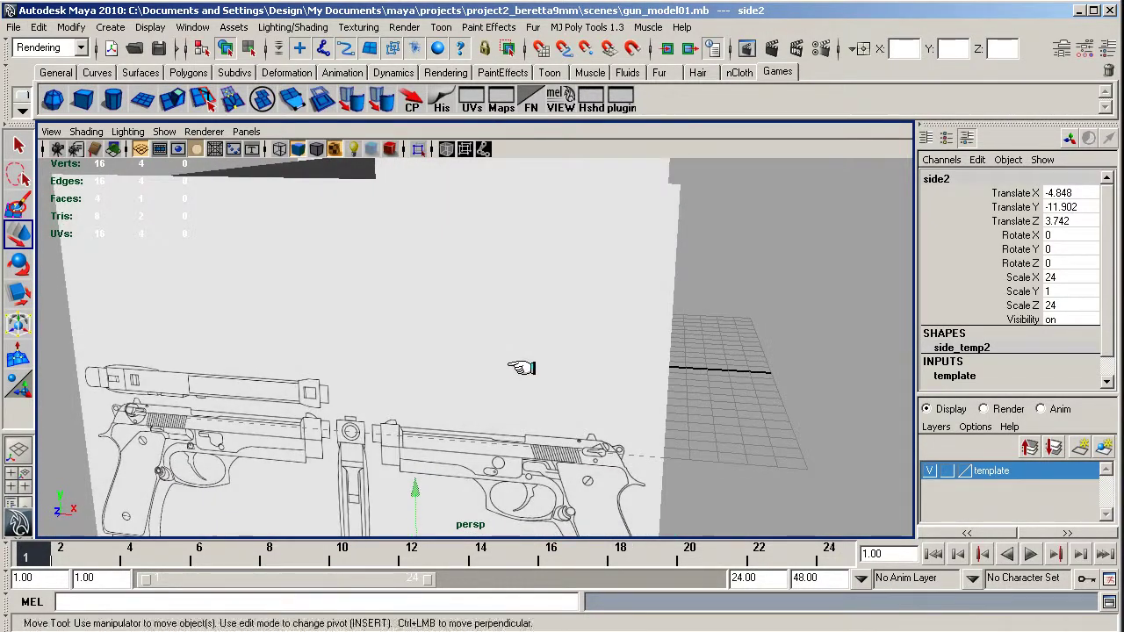
pyautogui.click(947, 471)
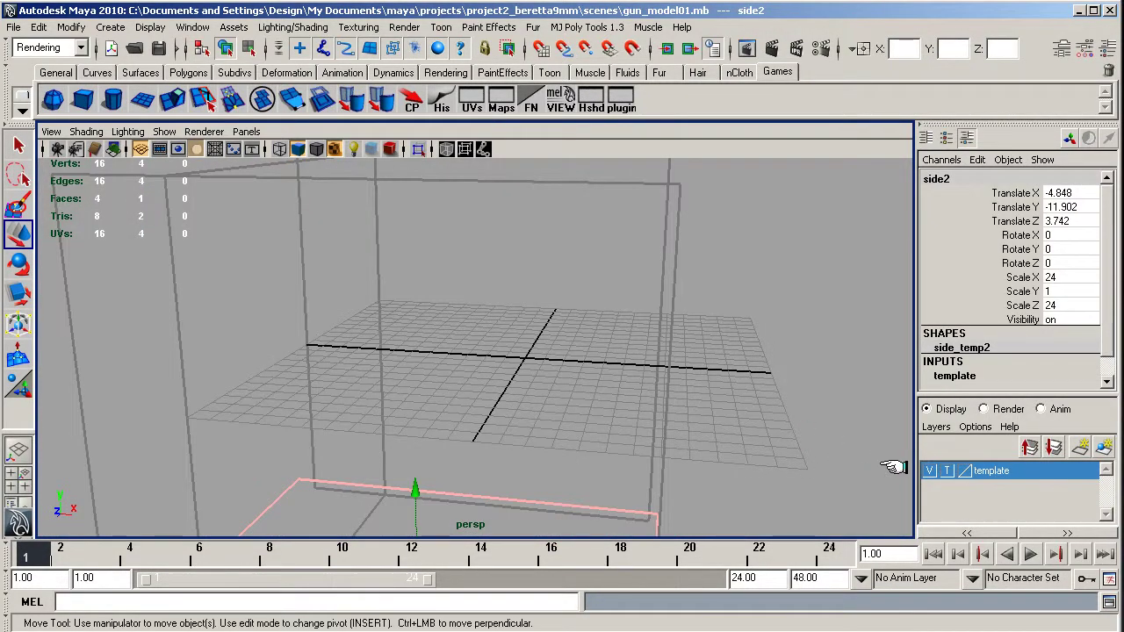
pyautogui.click(946, 471)
pyautogui.keyDown('alt'); pyautogui.moveTo(502, 407); pyautogui.dragTo(562, 404); pyautogui.keyUp('alt')
pyautogui.keyDown('alt'); pyautogui.moveTo(562, 404); pyautogui.dragTo(979, 395, button='right'); pyautogui.keyUp('alt')
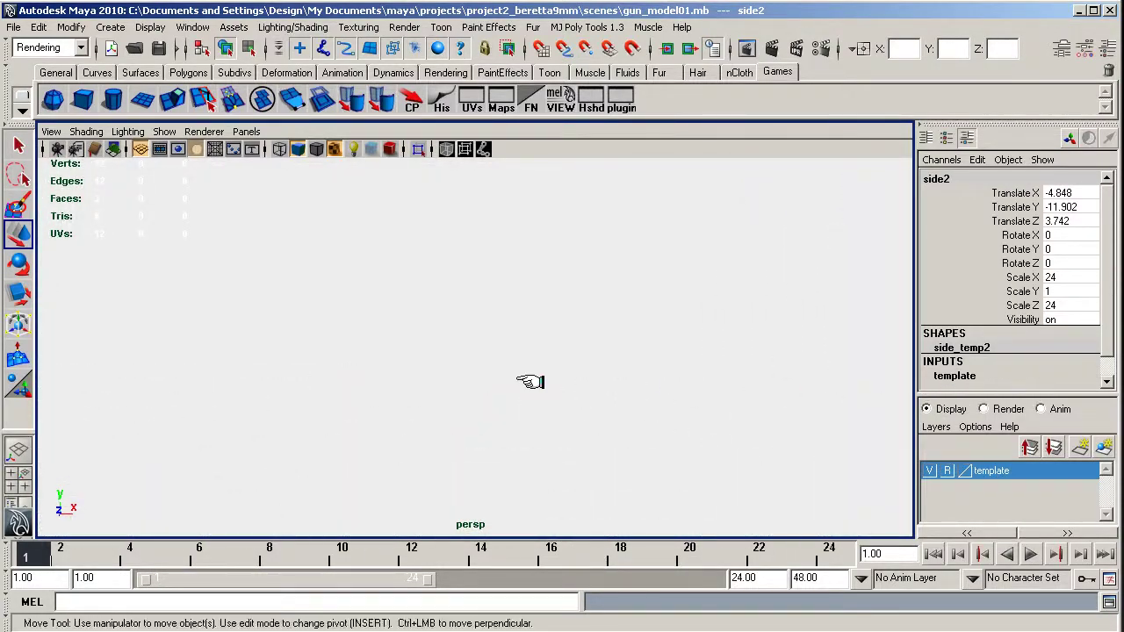
pyautogui.keyDown('alt'); pyautogui.moveTo(533, 381); pyautogui.dragTo(369, 326, button='right'); pyautogui.keyUp('alt')
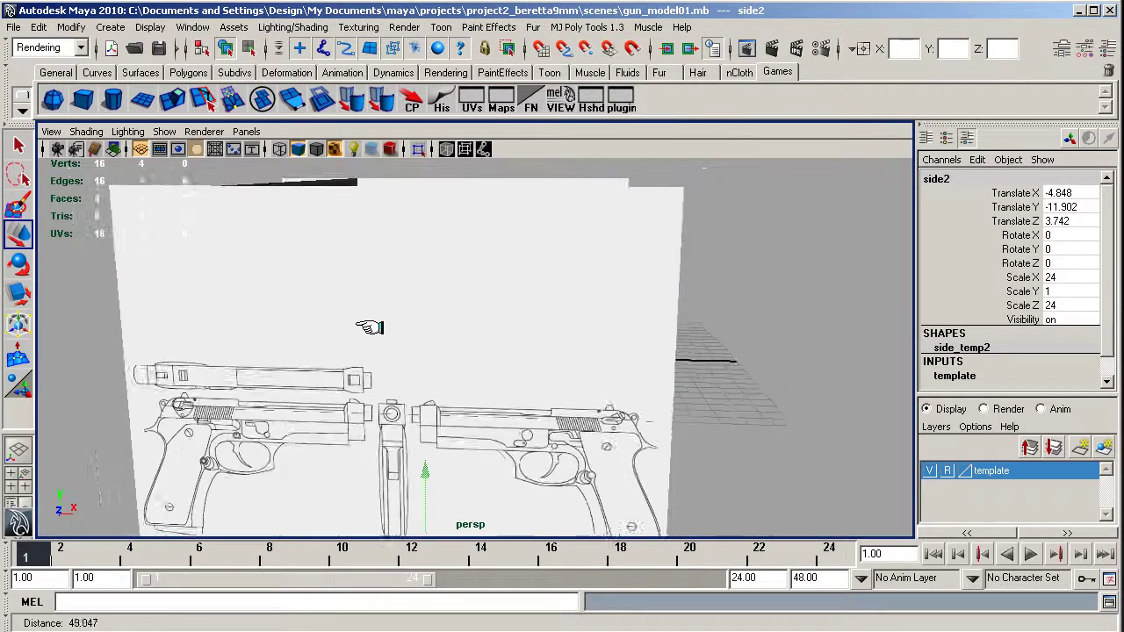
pyautogui.keyDown('alt'); pyautogui.moveTo(369, 325); pyautogui.dragTo(444, 377); pyautogui.keyUp('alt')
pyautogui.click(948, 471)
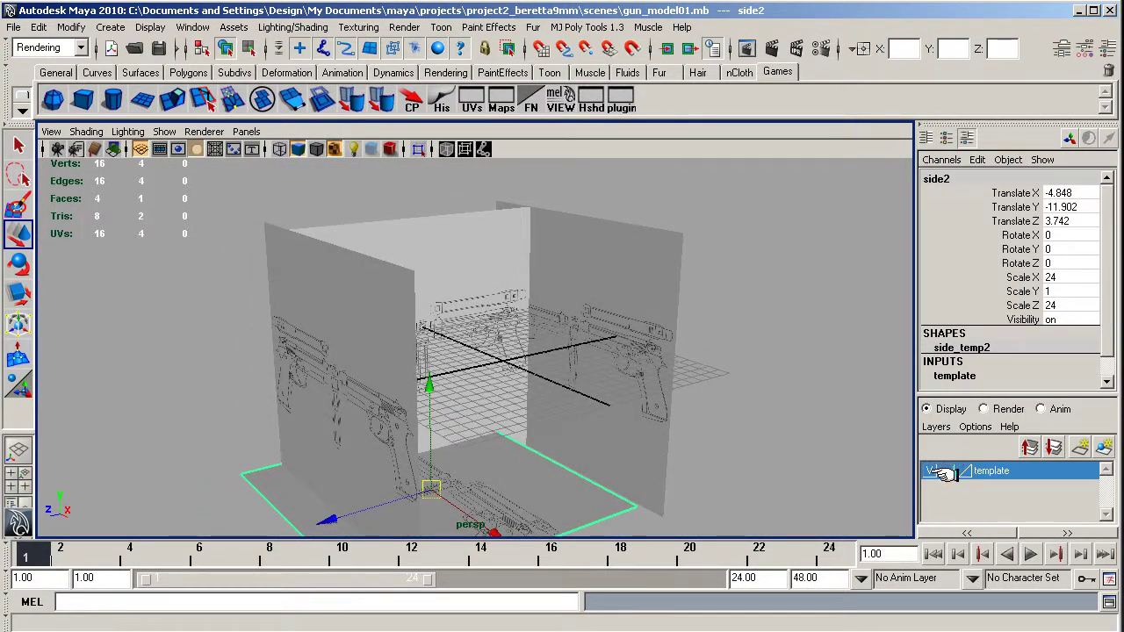
# Step: Select the three upright reference planes side3, front1 and side1
pyautogui.click(358, 328)
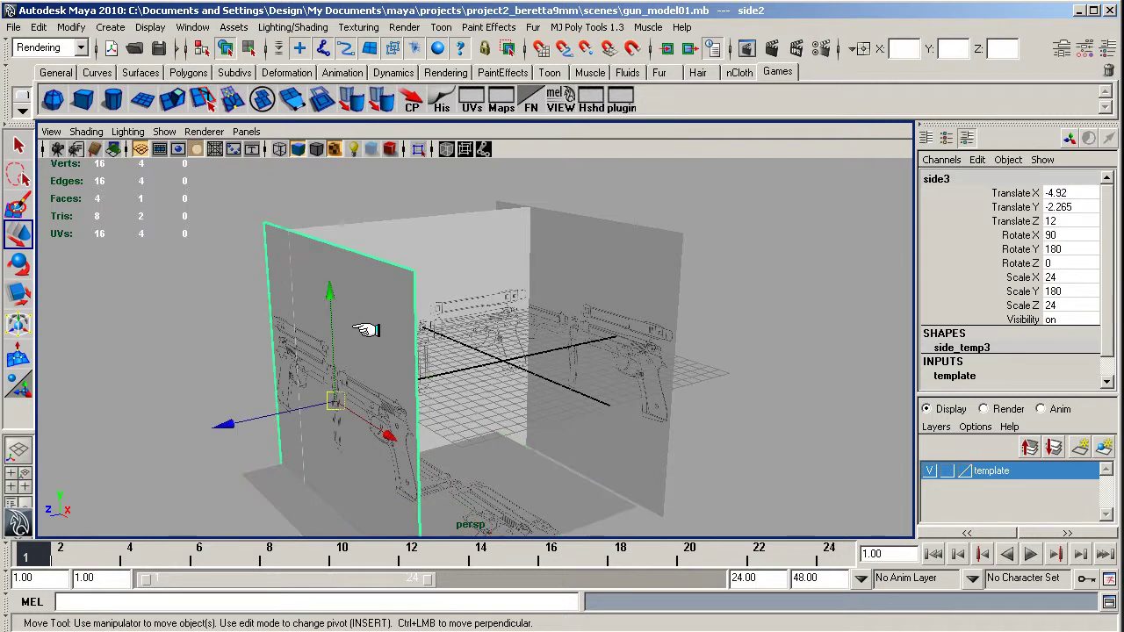
pyautogui.keyDown('shift'); pyautogui.click(433, 244); pyautogui.keyUp('shift')
pyautogui.keyDown('shift'); pyautogui.click(583, 256); pyautogui.keyUp('shift')
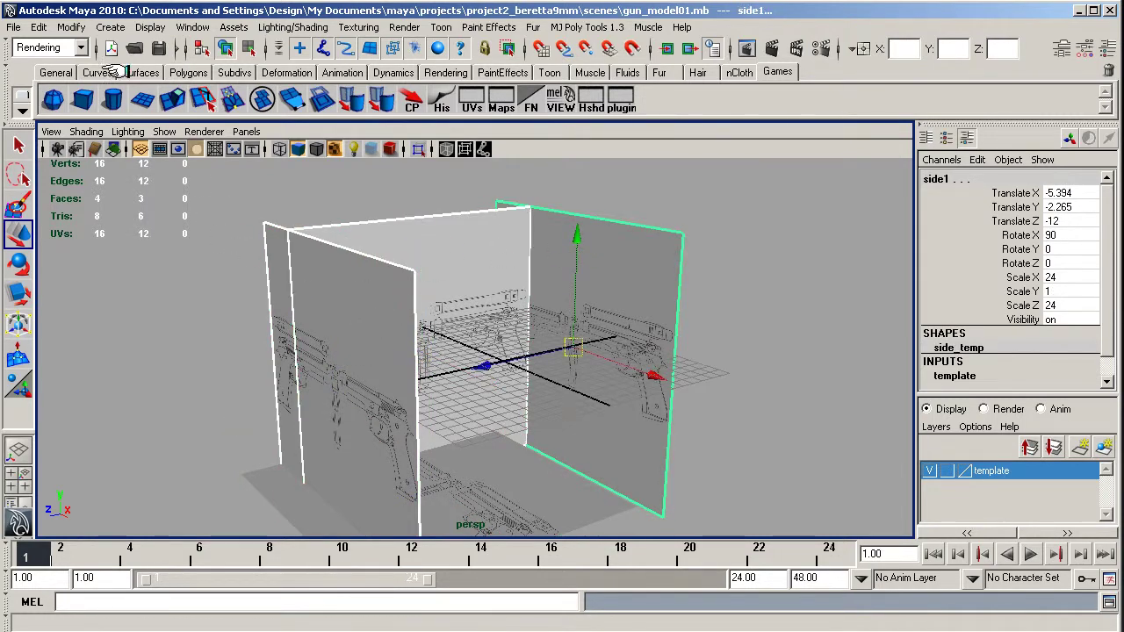
# Step: Turn on Display > Polygons > Backface Culling for the selected planes
pyautogui.click(68, 27)
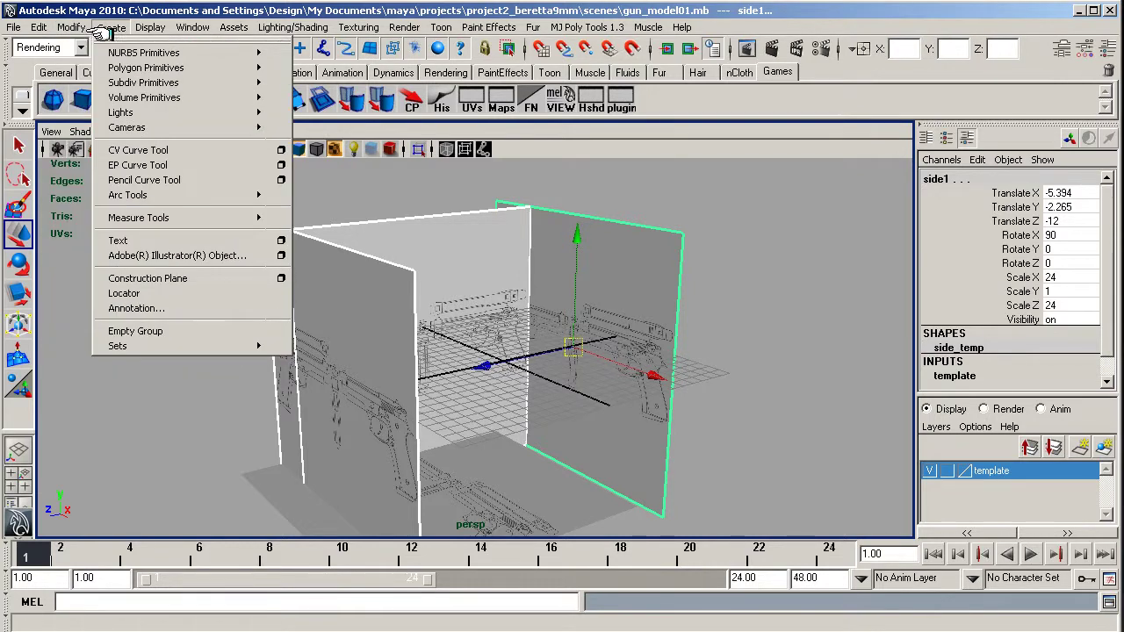
pyautogui.moveTo(141, 29)
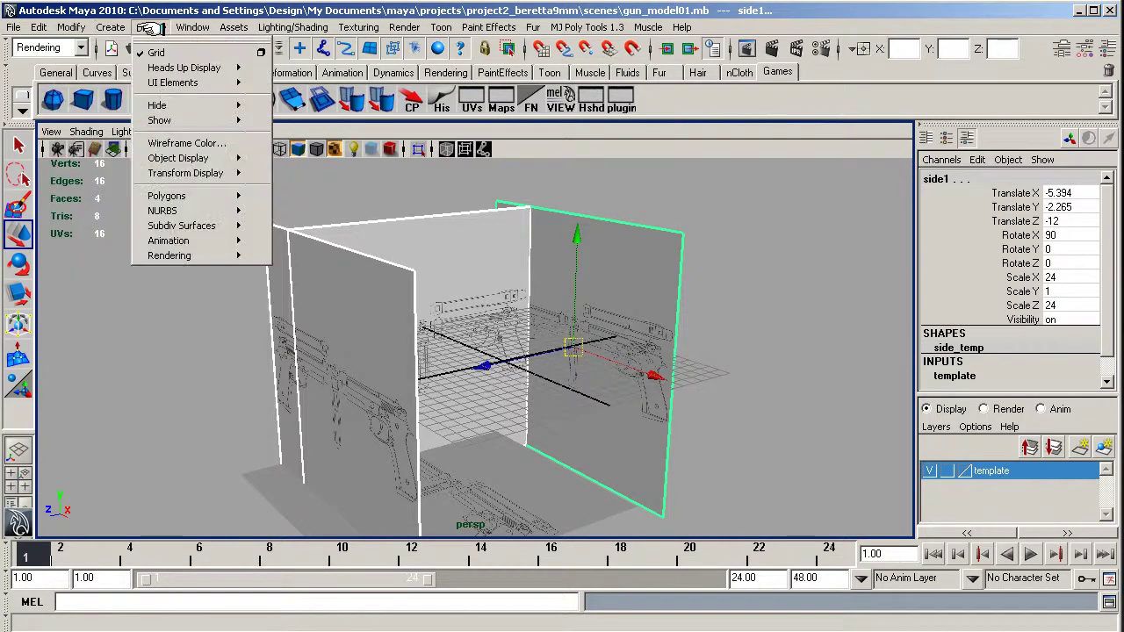
pyautogui.moveTo(220, 196)
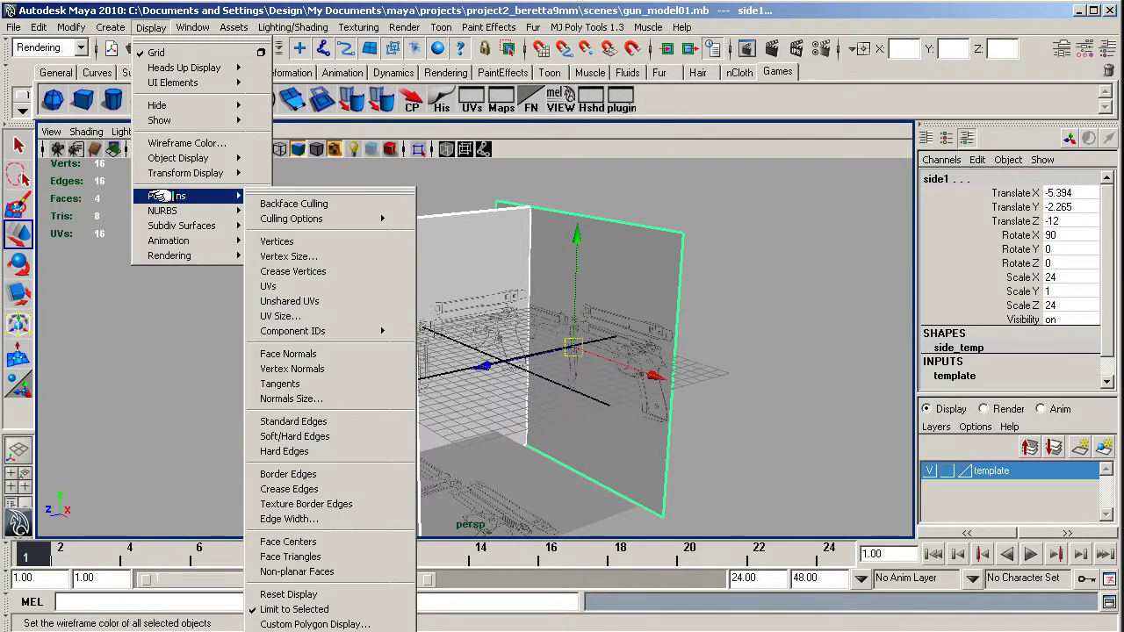
pyautogui.click(318, 203)
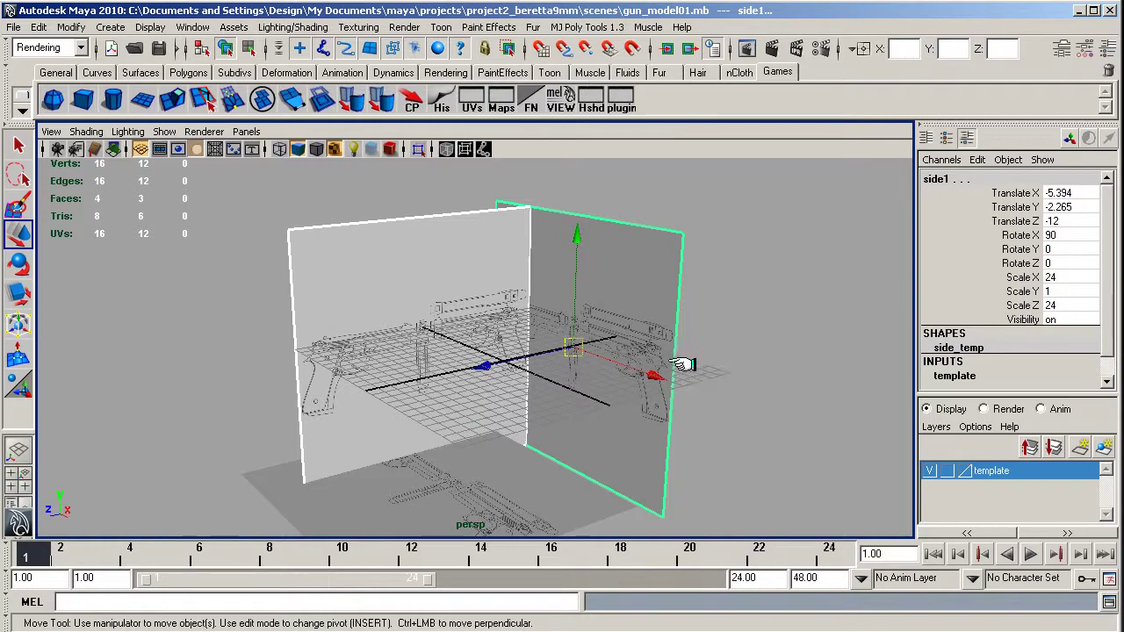
pyautogui.keyDown('alt'); pyautogui.moveTo(539, 331); pyautogui.dragTo(635, 349); pyautogui.keyUp('alt')
pyautogui.keyDown('alt'); pyautogui.moveTo(393, 367); pyautogui.dragTo(619, 356); pyautogui.keyUp('alt')
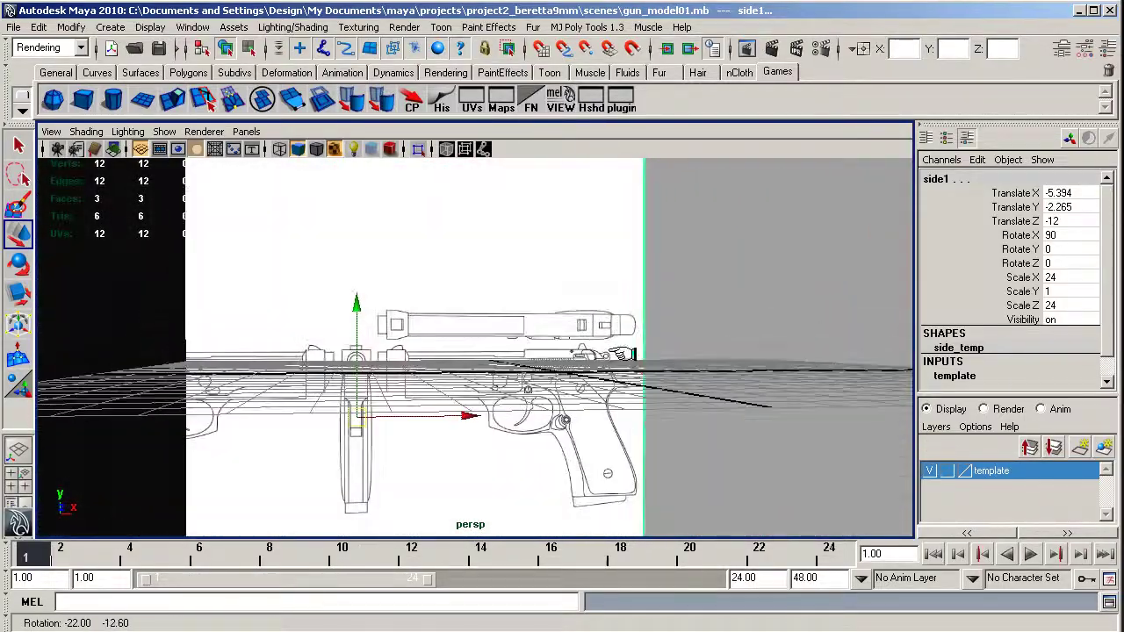
pyautogui.keyDown('alt'); pyautogui.moveTo(622, 354); pyautogui.dragTo(816, 363); pyautogui.keyUp('alt')
pyautogui.keyDown('alt'); pyautogui.moveTo(816, 364); pyautogui.dragTo(432, 367, button='right'); pyautogui.keyUp('alt')
pyautogui.moveTo(444, 378)
pyautogui.keyDown('alt'); pyautogui.mouseDown()
pyautogui.moveTo(326, 377)
pyautogui.moveTo(459, 369)
pyautogui.moveTo(441, 379)
pyautogui.moveTo(466, 396)
pyautogui.moveTo(450, 375)
pyautogui.mouseUp(); pyautogui.keyUp('alt')
# Step: Save the scene as gun_model01.mb and tumble around to check the culled planes
pyautogui.click(12, 27)
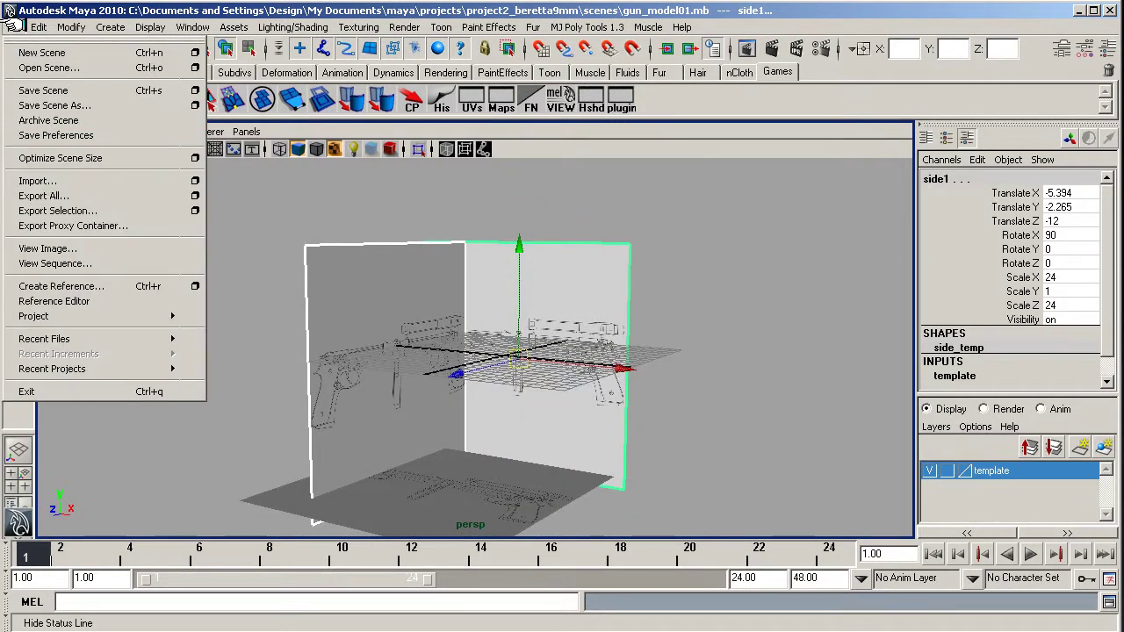
pyautogui.click(29, 90)
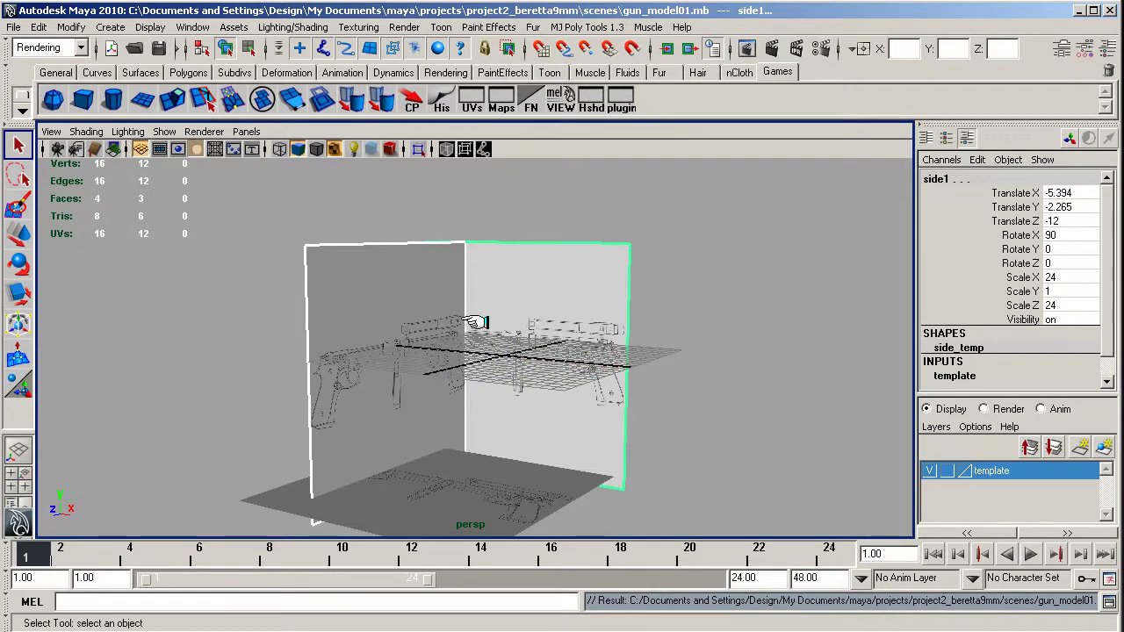
pyautogui.keyDown('alt'); pyautogui.moveTo(497, 322); pyautogui.dragTo(354, 328); pyautogui.keyUp('alt')
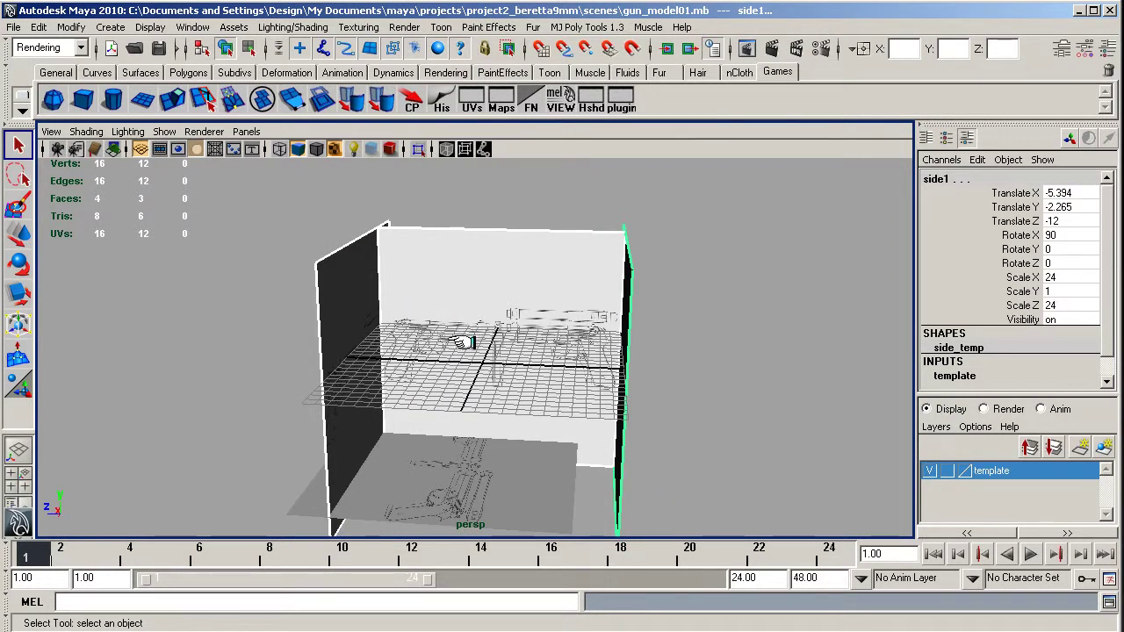
pyautogui.keyDown('alt'); pyautogui.moveTo(463, 341); pyautogui.dragTo(535, 342); pyautogui.keyUp('alt')
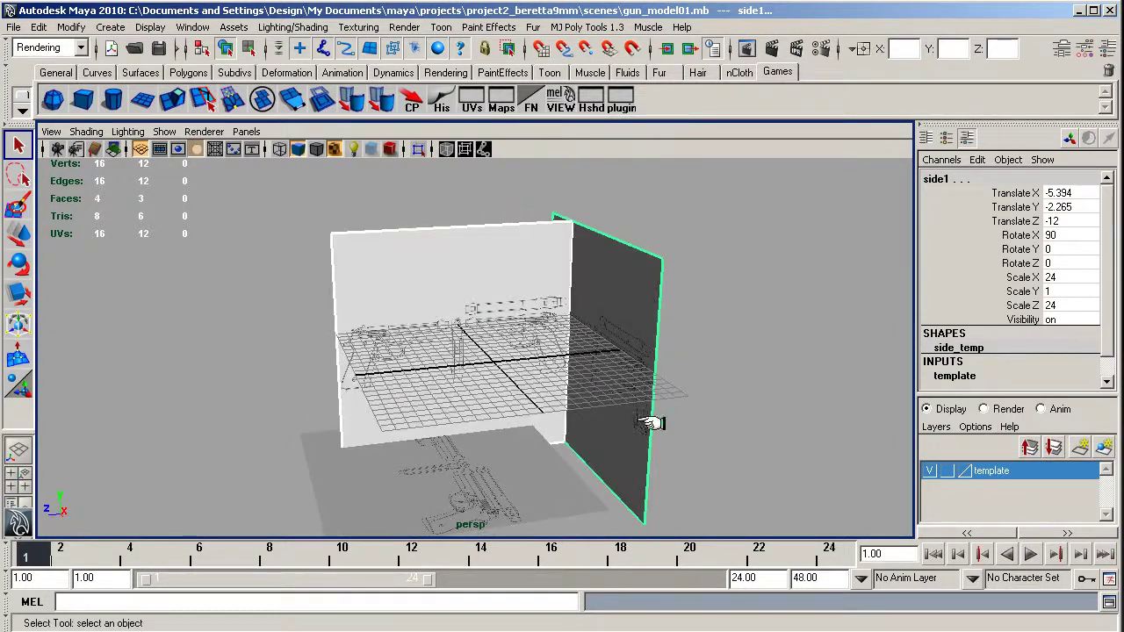